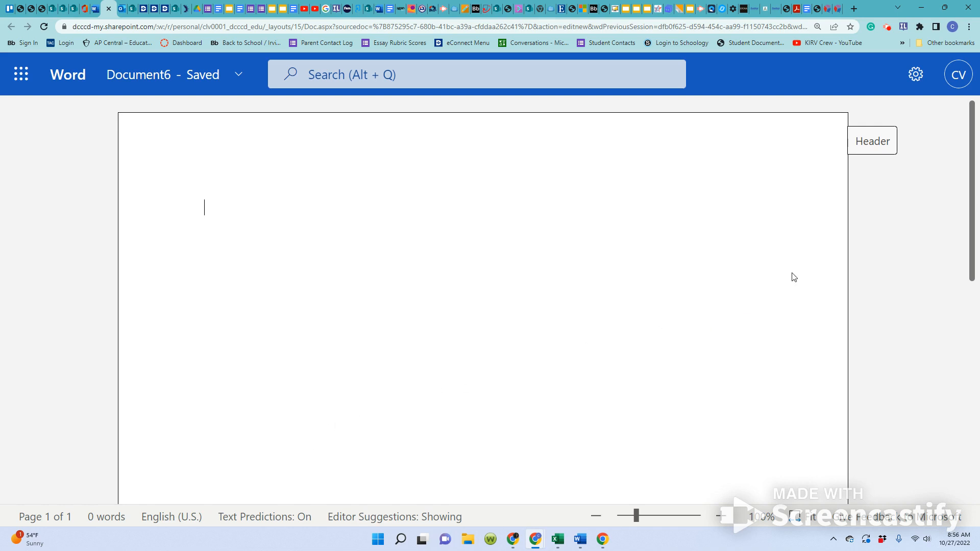
# Set the ribbon to always show and open the page header for editing.
pyautogui.moveTo(800, 89)
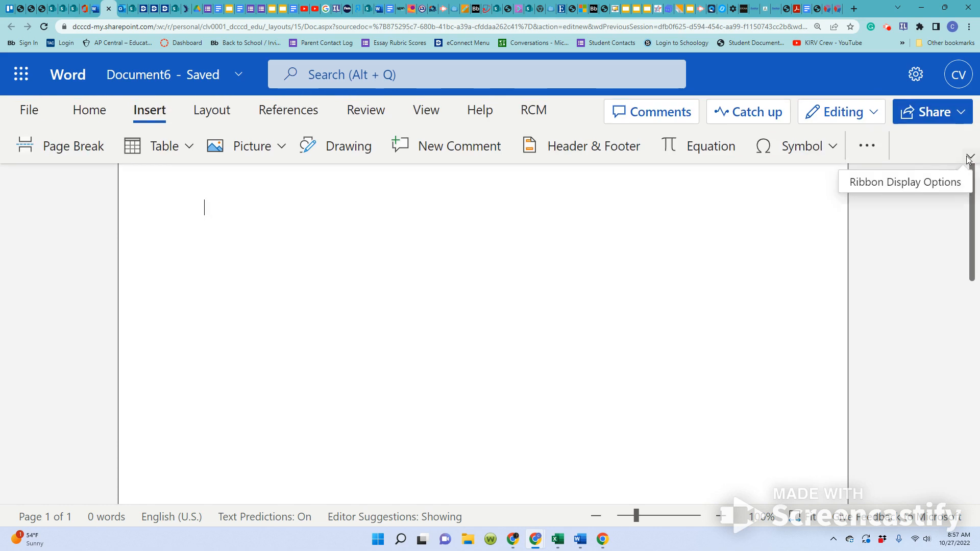
pyautogui.click(971, 158)
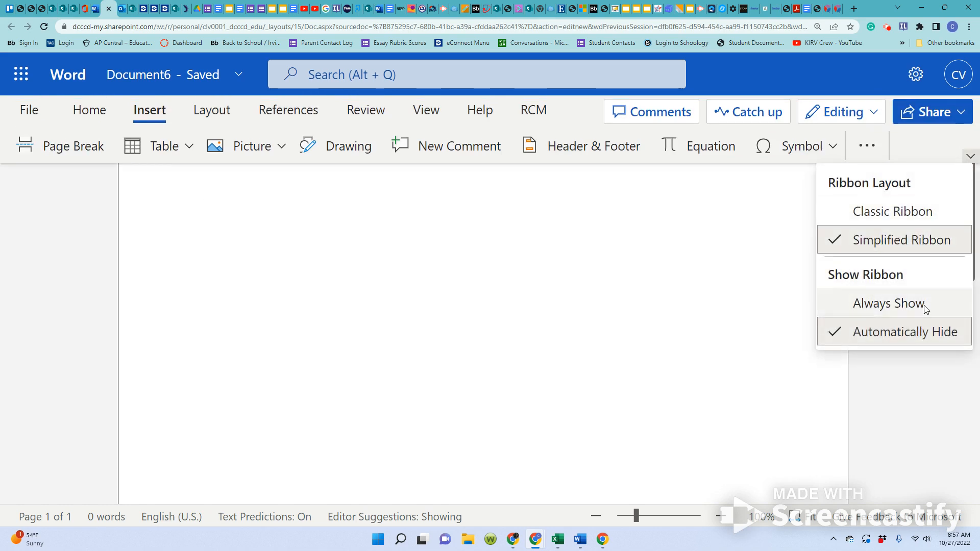
pyautogui.click(891, 306)
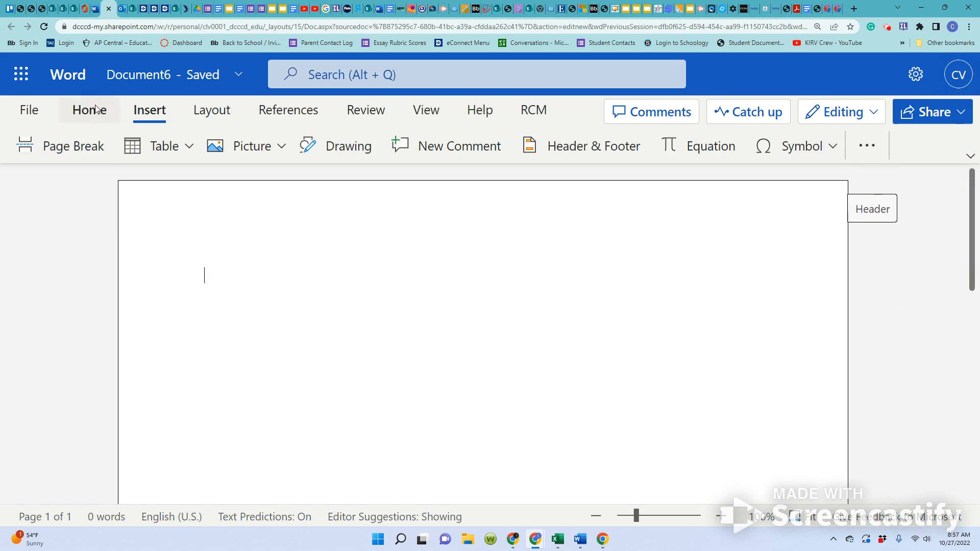
pyautogui.click(104, 117)
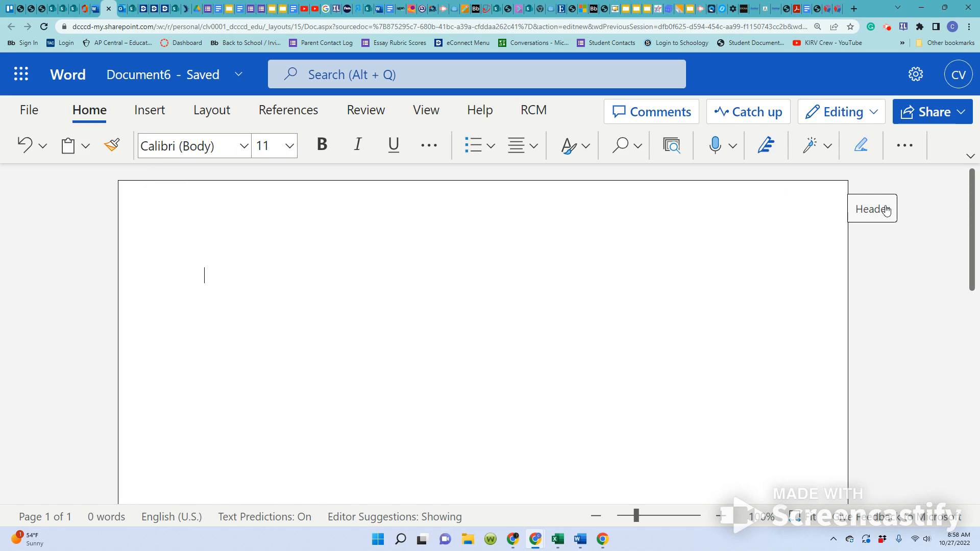
pyautogui.click(869, 217)
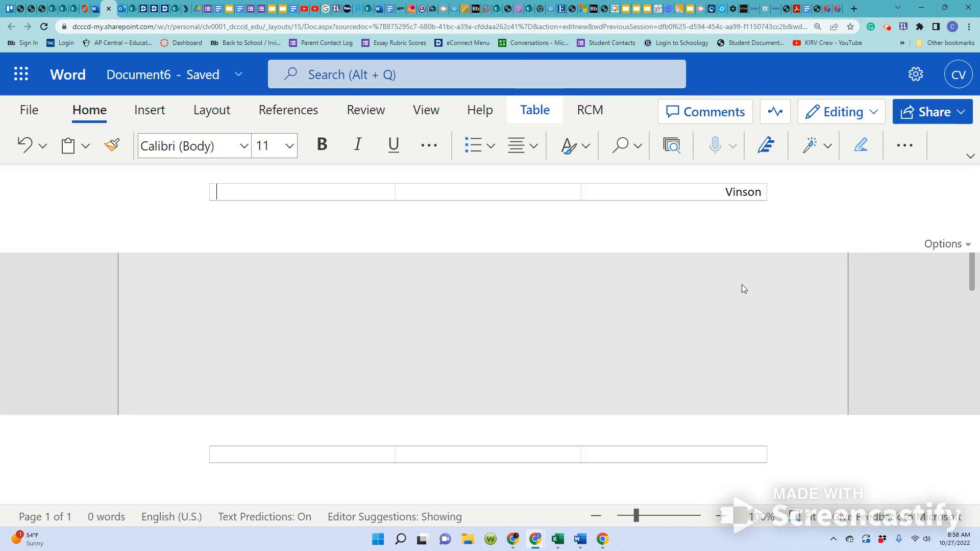
pyautogui.moveTo(725, 193); pyautogui.dragTo(764, 192)
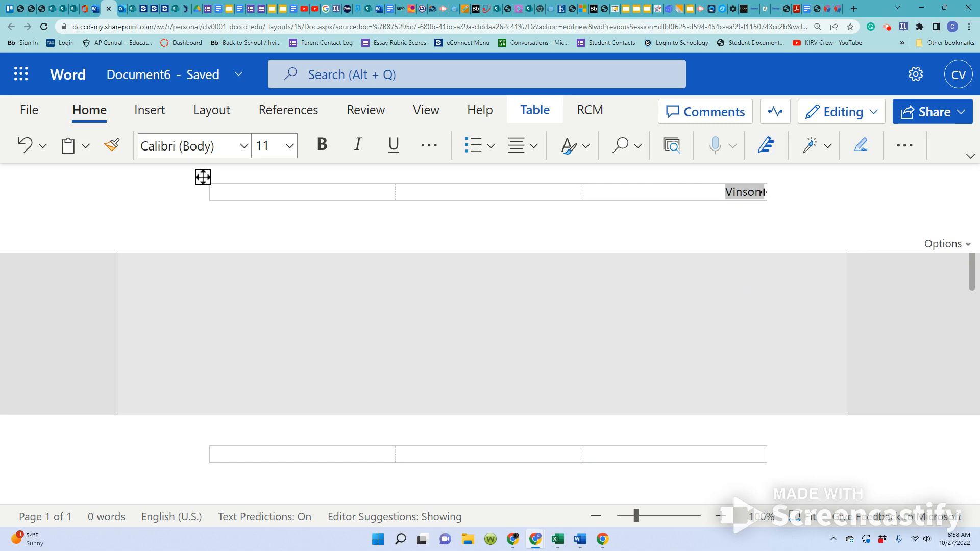
pyautogui.press('BackSpace')
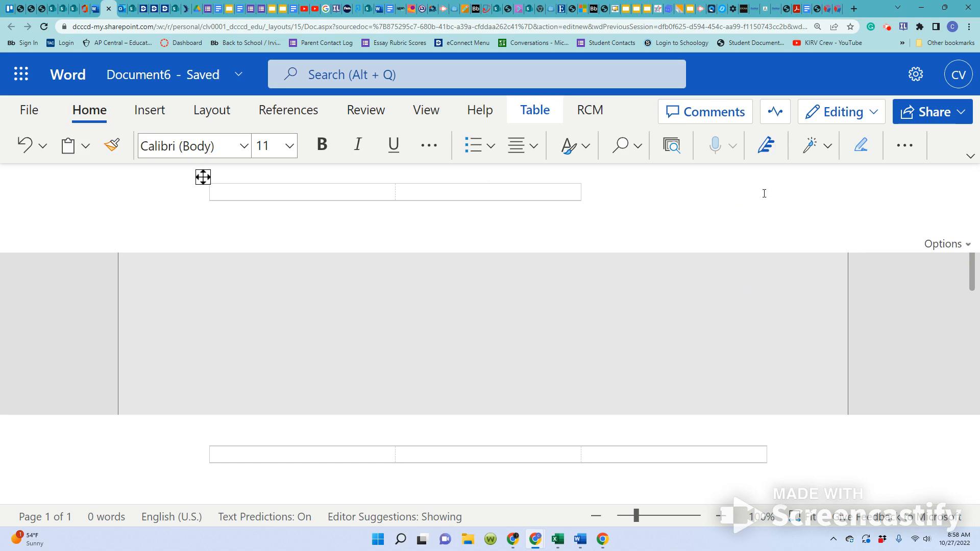
pyautogui.hotkey('ctrl', 'z')
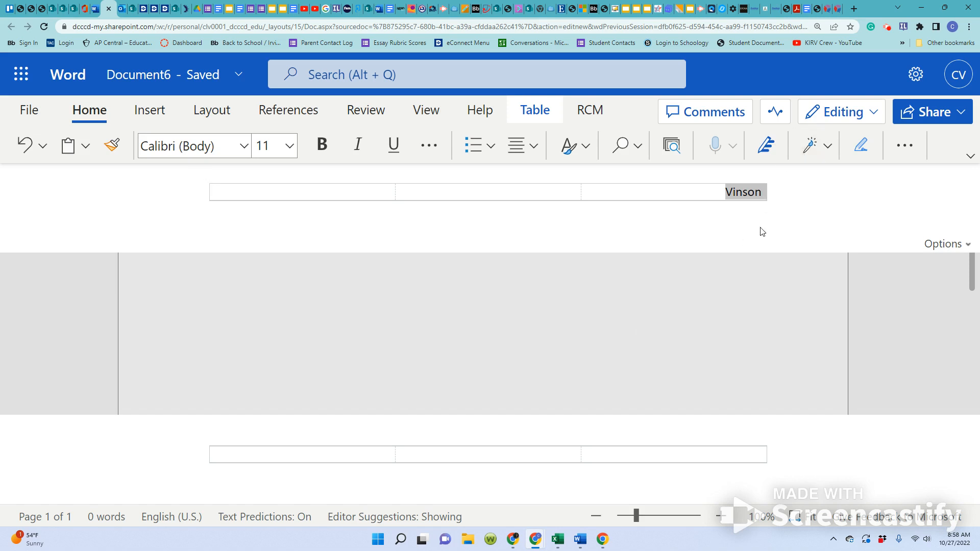
# Erase the text in the header's right-hand cell and enter the author's last name there.
pyautogui.click(762, 193)
pyautogui.press('BackSpace')
pyautogui.press('BackSpace')
pyautogui.press('BackSpace')
pyautogui.press('BackSpace')
pyautogui.press('BackSpace')
pyautogui.press('BackSpace')
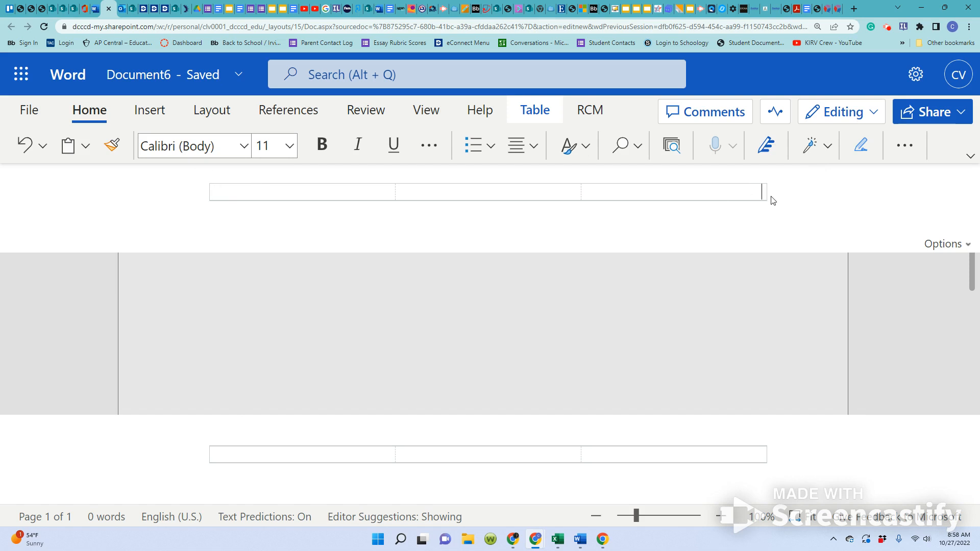
pyautogui.write('Vinson')
# Insert a page number at the top right of the header, without page count, and return to the document body.
pyautogui.click(152, 111)
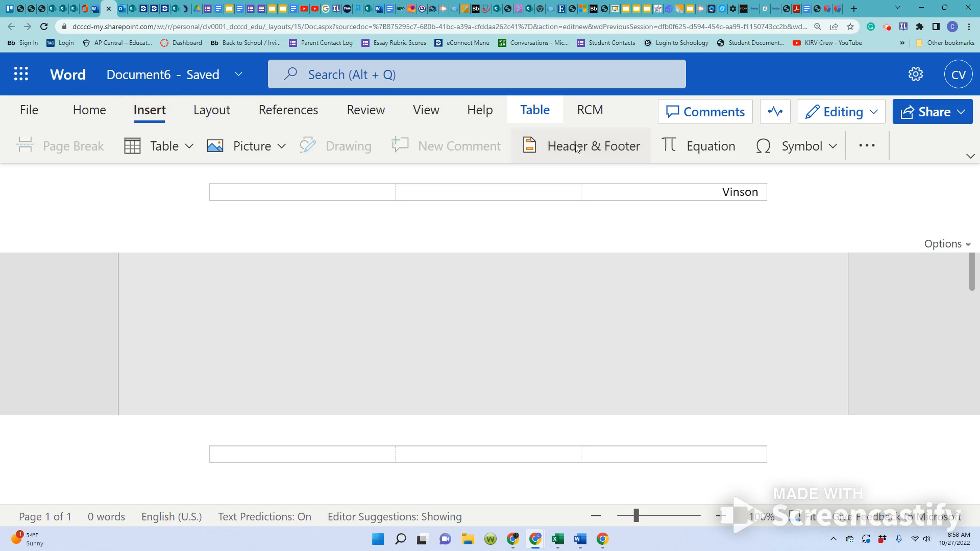
pyautogui.click(867, 146)
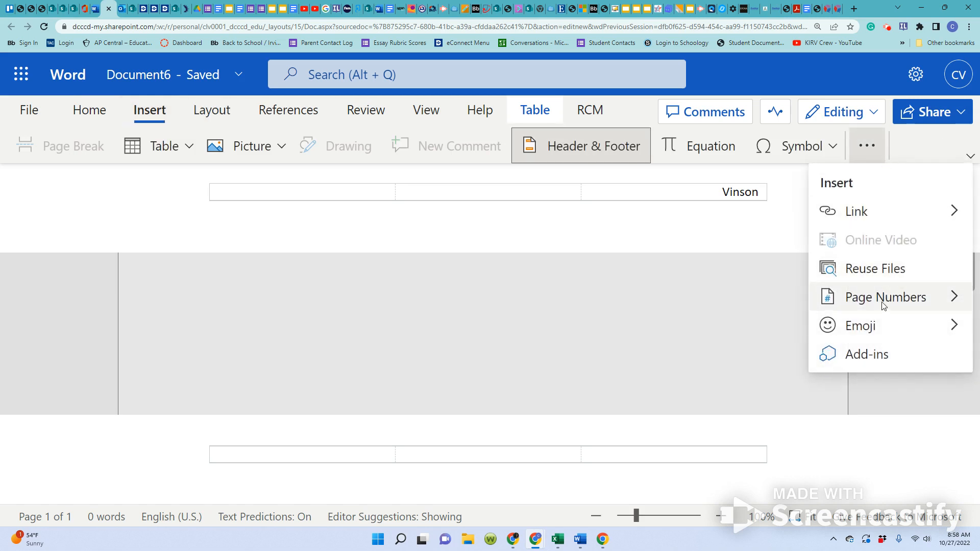
pyautogui.moveTo(864, 305)
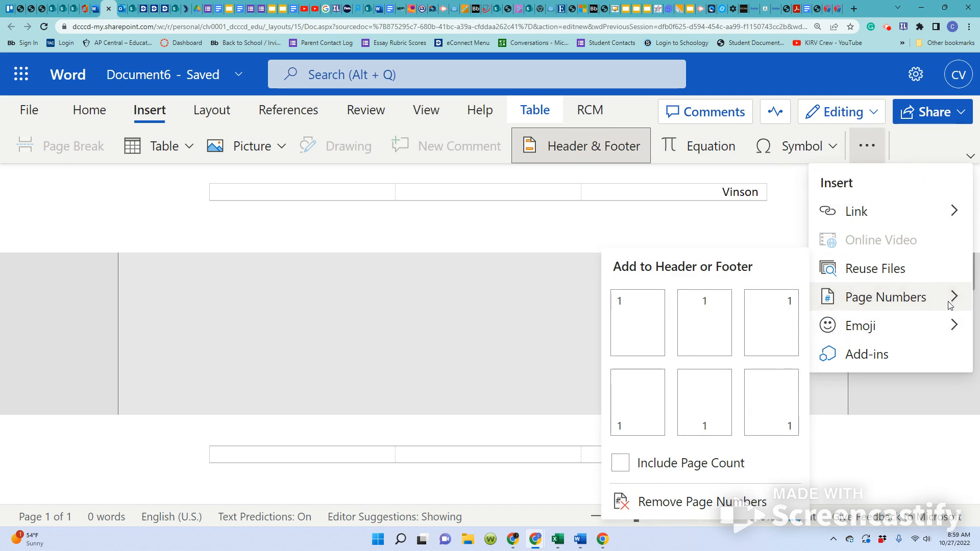
pyautogui.click(786, 337)
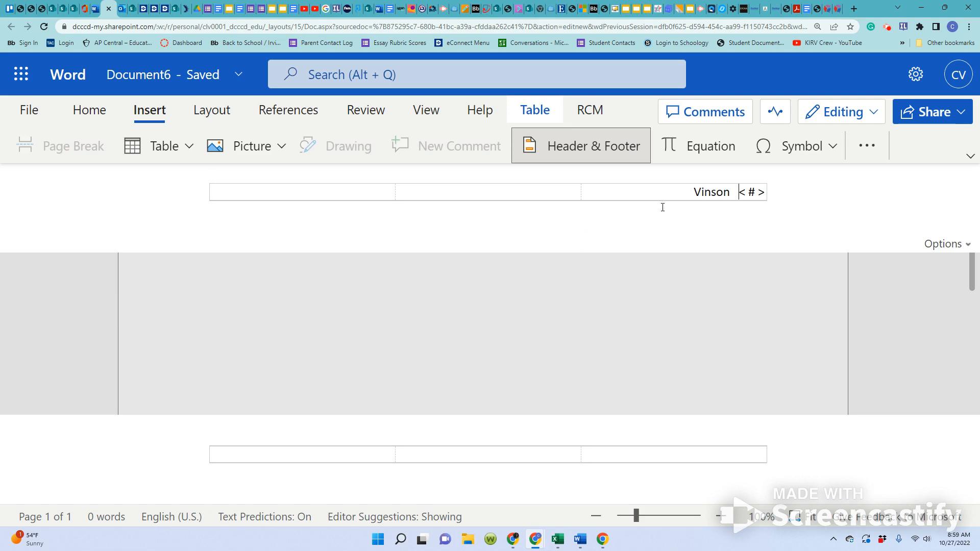
pyautogui.doubleClick(575, 360)
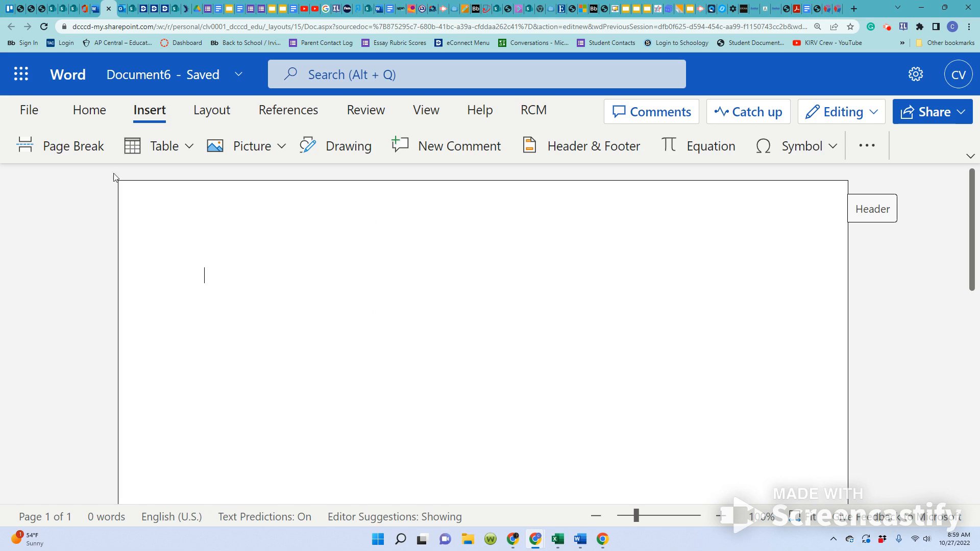
# Set the body's line spacing to 2 and remove the space after the paragraph.
pyautogui.click(91, 110)
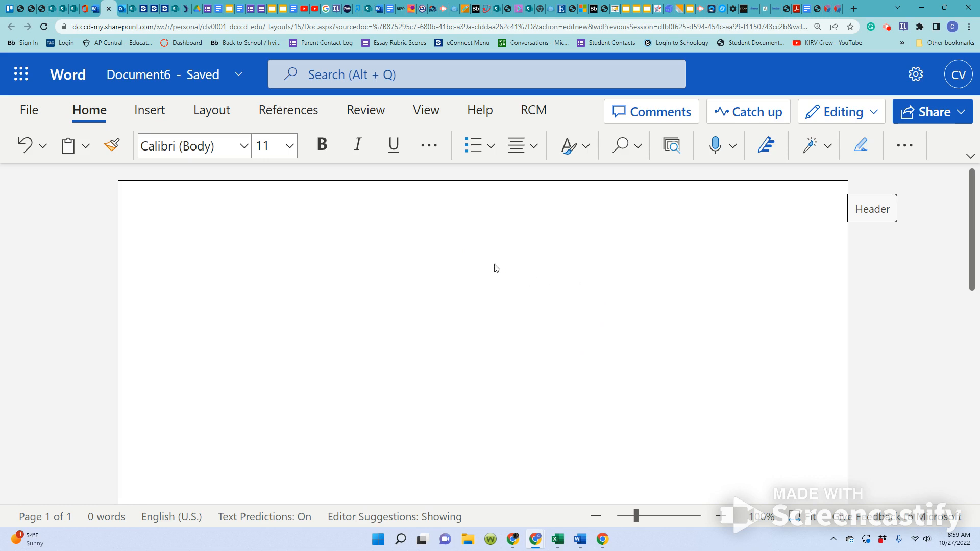
pyautogui.click(904, 147)
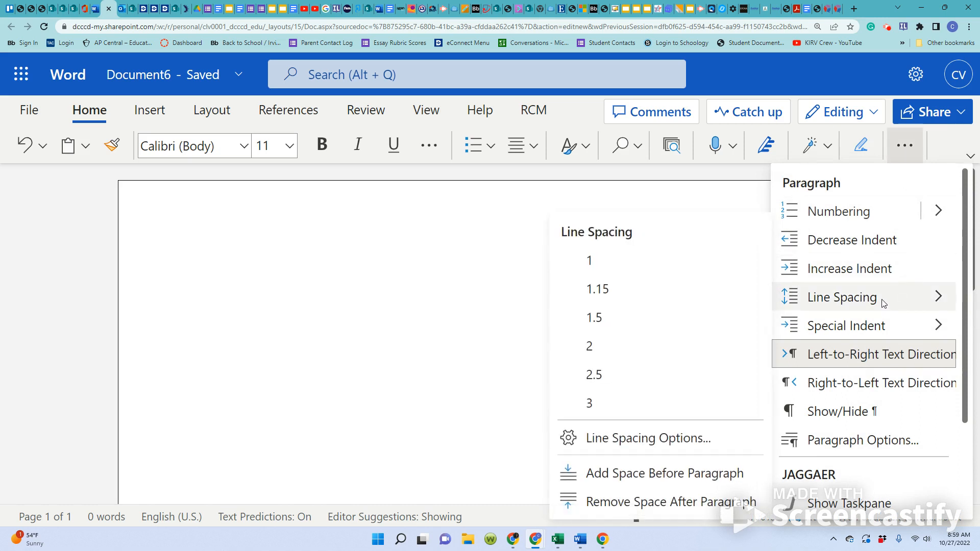
pyautogui.click(598, 349)
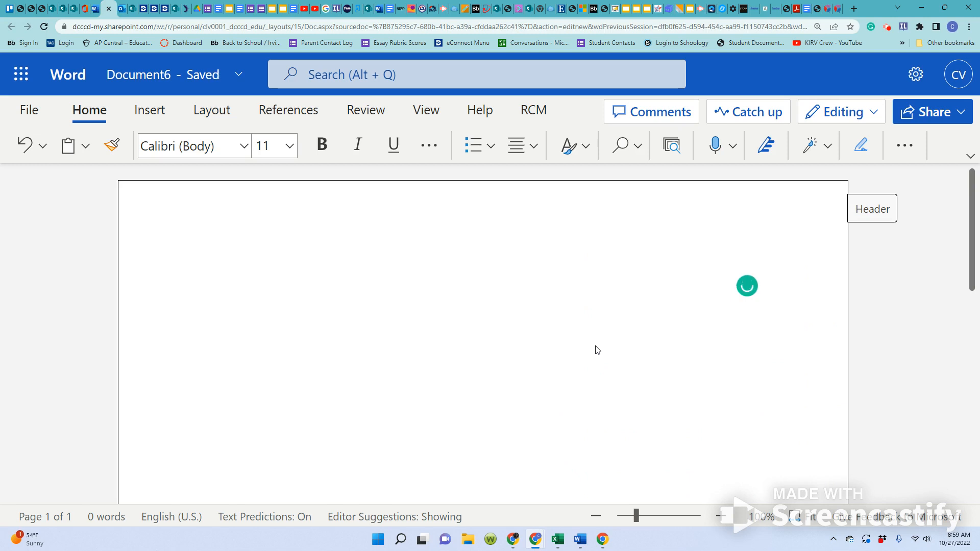
pyautogui.click(903, 147)
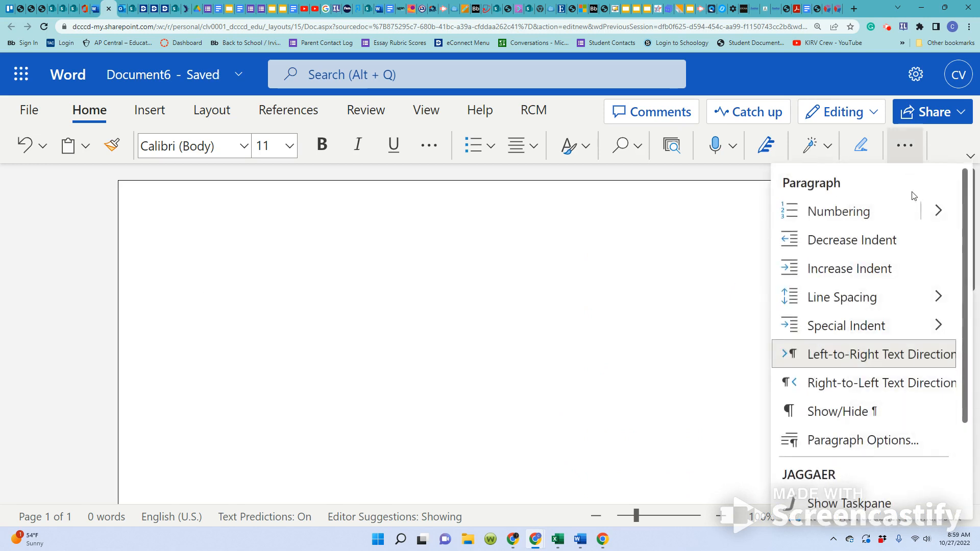
pyautogui.moveTo(855, 304)
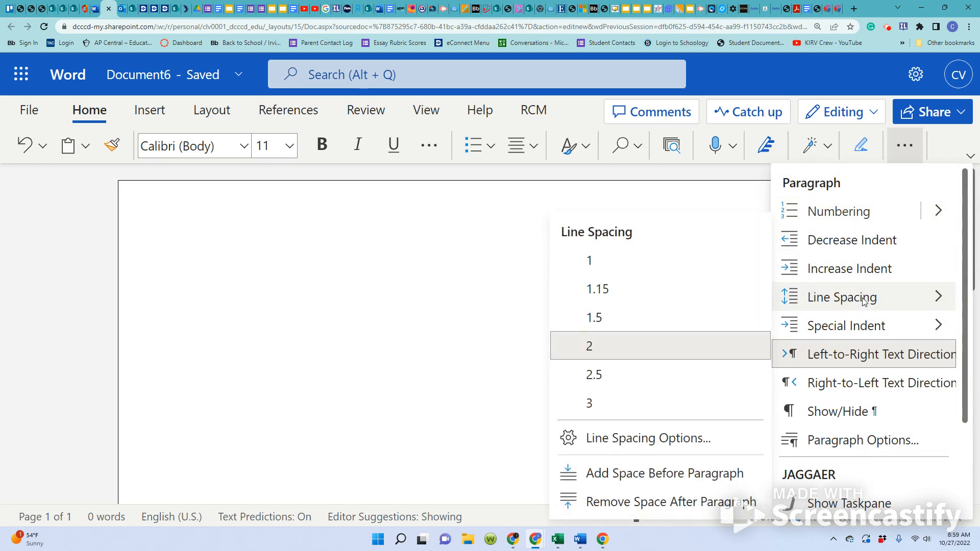
pyautogui.click(607, 506)
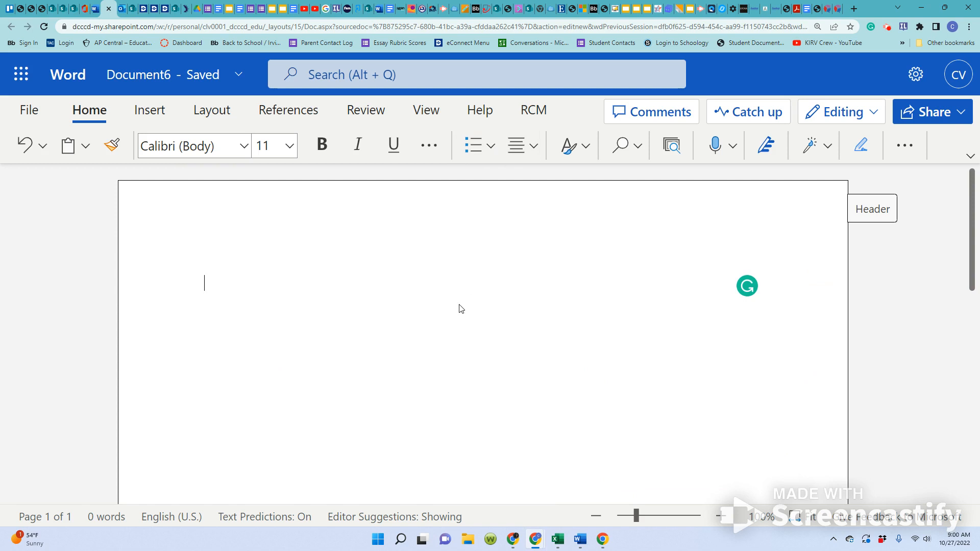
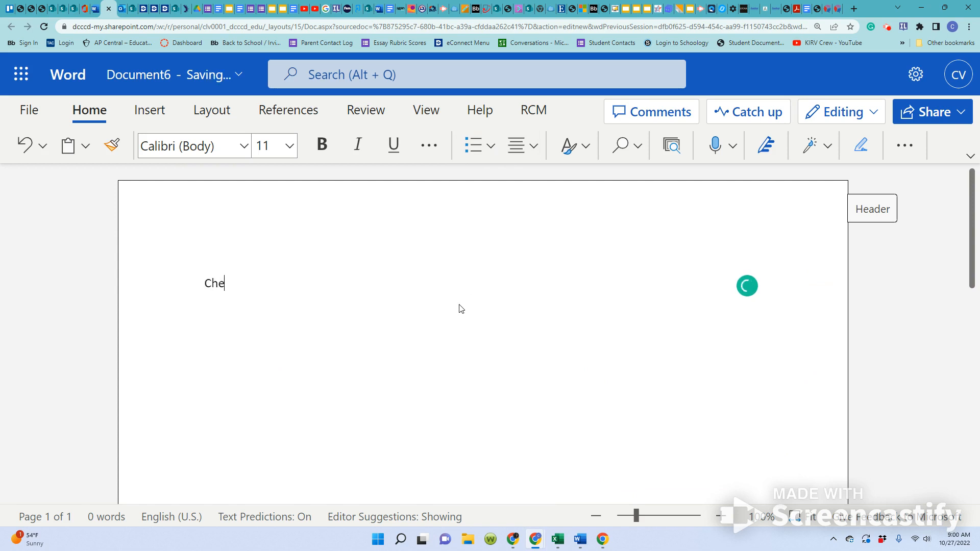
# Enter the author's full name on the first line and the instructor's title and name on the second.
pyautogui.press('Return')
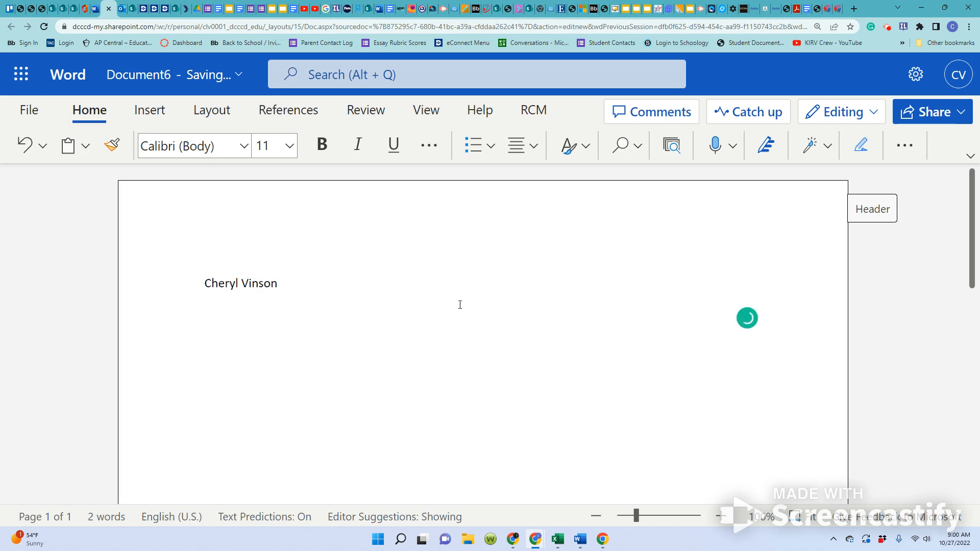
pyautogui.write('Dr. Chadwick')
pyautogui.press('Return')
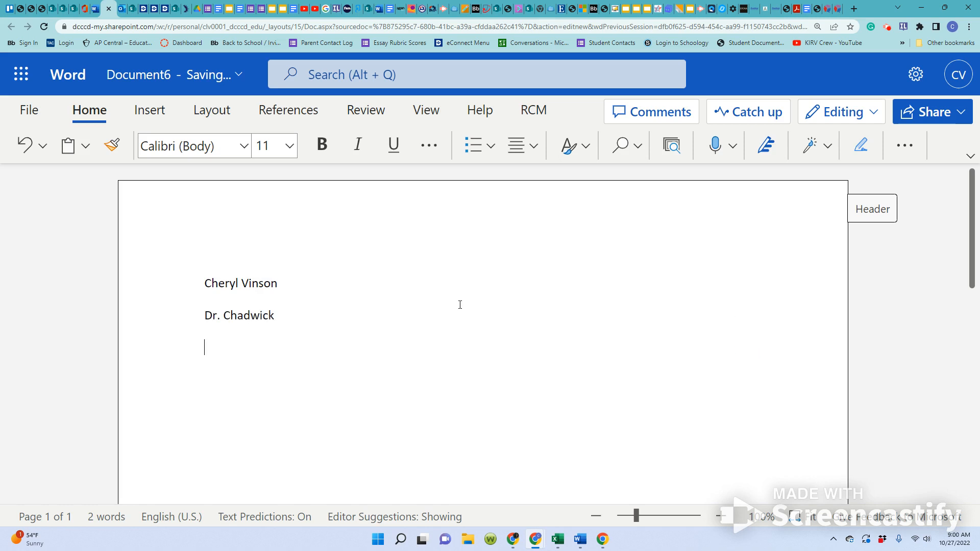
# Enter the course and section ENGL 1301-71327 on the third heading line.
pyautogui.write('ENGL')
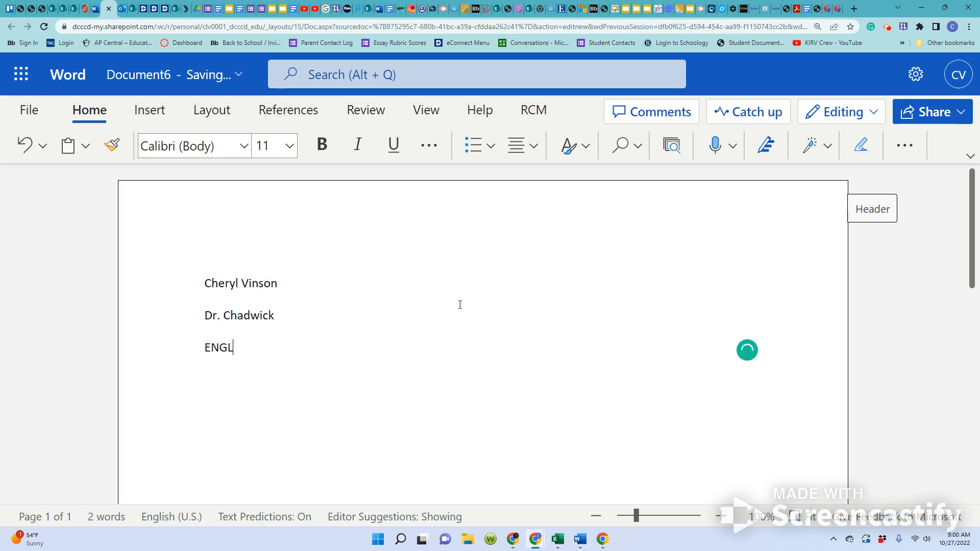
pyautogui.write(' 1301-71327')
pyautogui.press('Return')
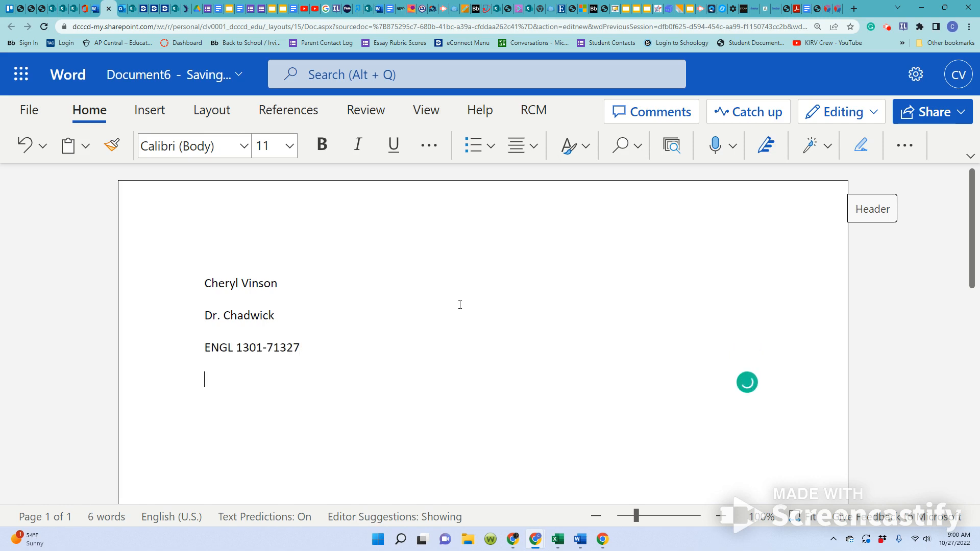
# Enter the date October 27, 2022 on the fourth heading line and start a new line below it.
pyautogui.write('October')
pyautogui.write('27, 2022')
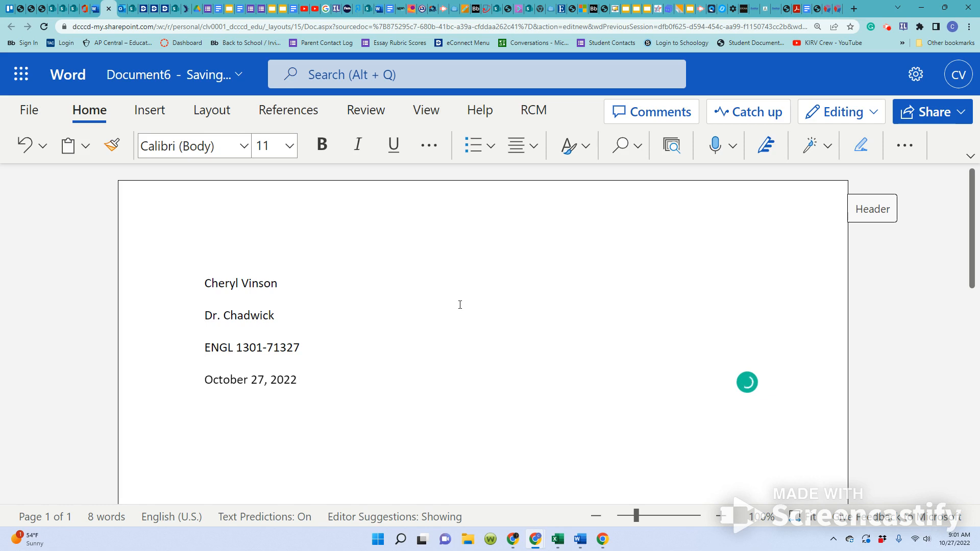
pyautogui.press('Return')
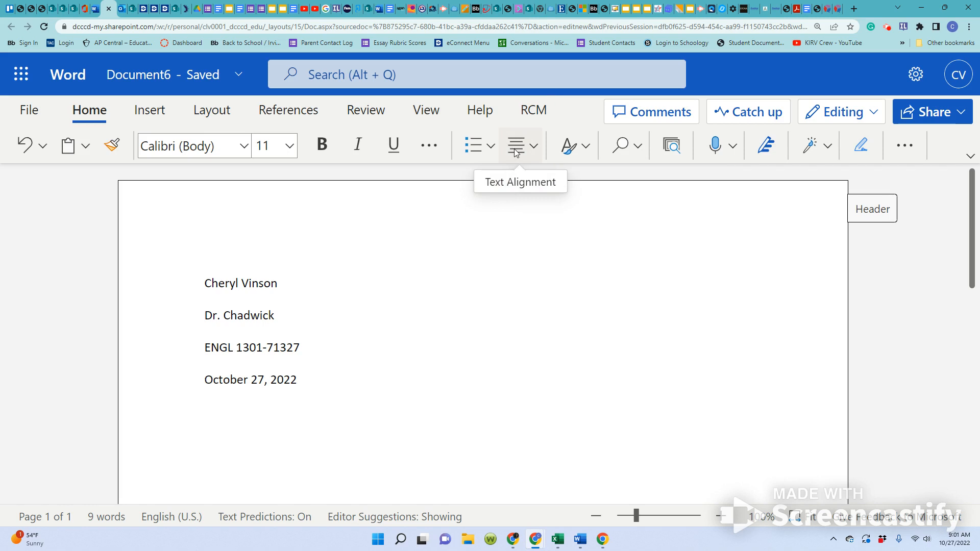
# Center the line below the date and enter the title "A Forest Walk".
pyautogui.click(513, 148)
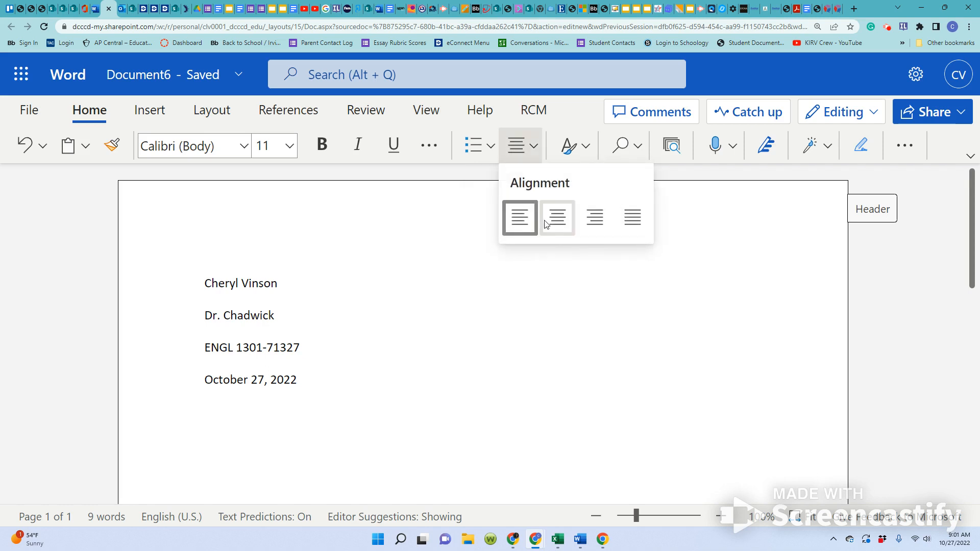
pyautogui.click(556, 228)
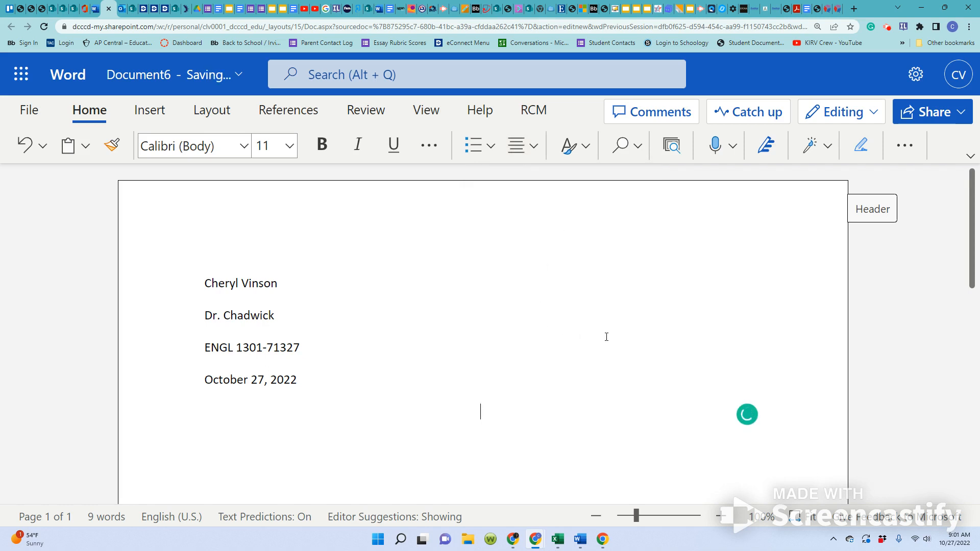
pyautogui.write('A Forest ')
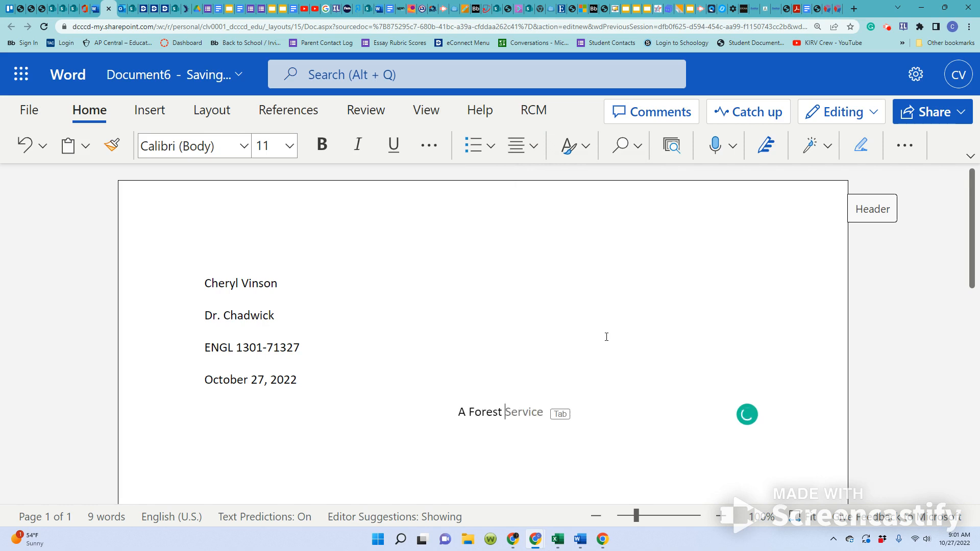
pyautogui.write('Walk')
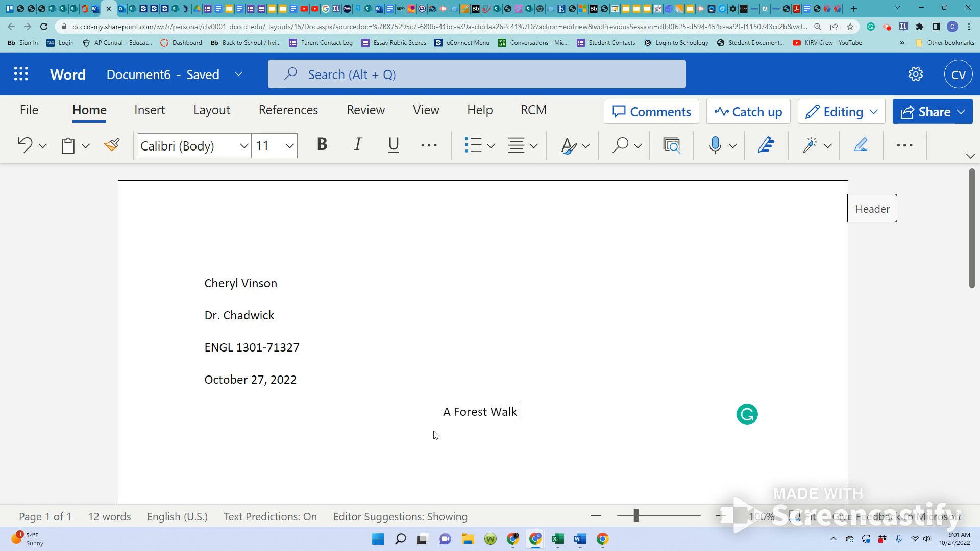
# Start a new paragraph below the title and align it left.
pyautogui.scroll(-1, 563, 391)
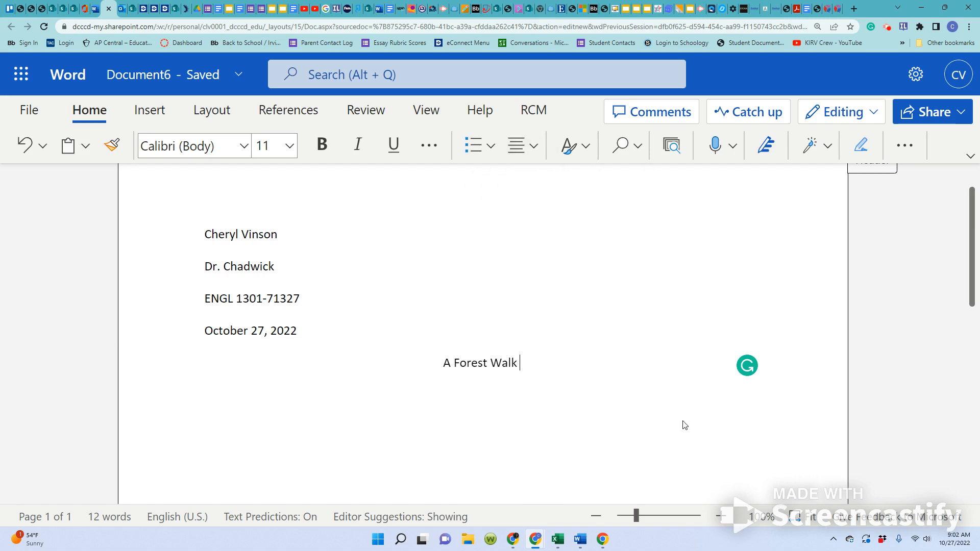
pyautogui.press('Return')
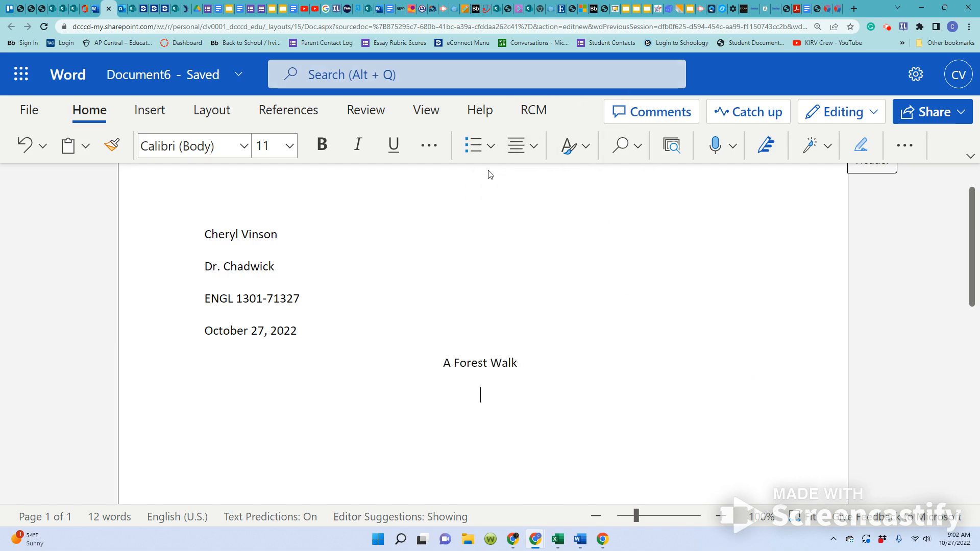
pyautogui.click(524, 152)
pyautogui.click(518, 217)
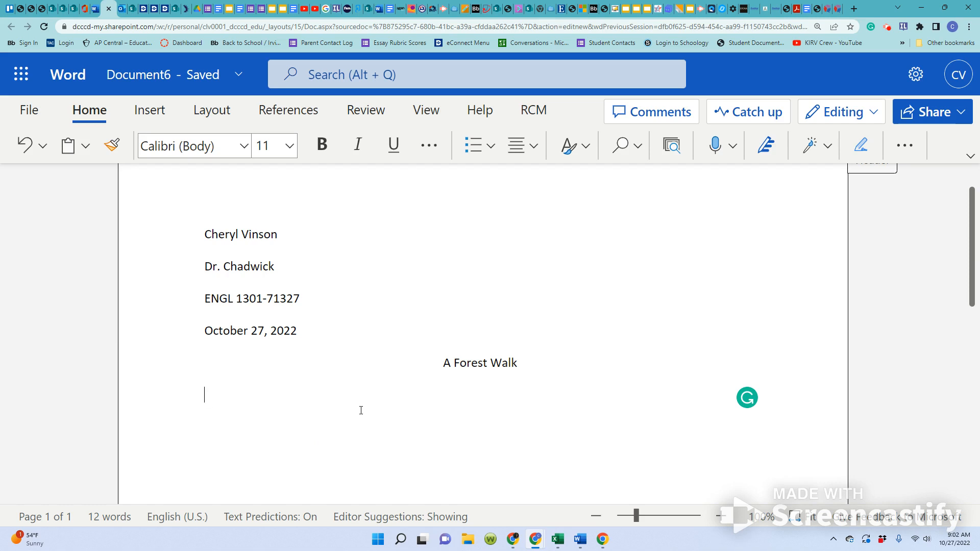
# Indent the first body paragraph and enter "Press the TAB key one time to create a paragraph indention to begin the essay.".
pyautogui.press('Tab')
pyautogui.write('Press the TAB k')
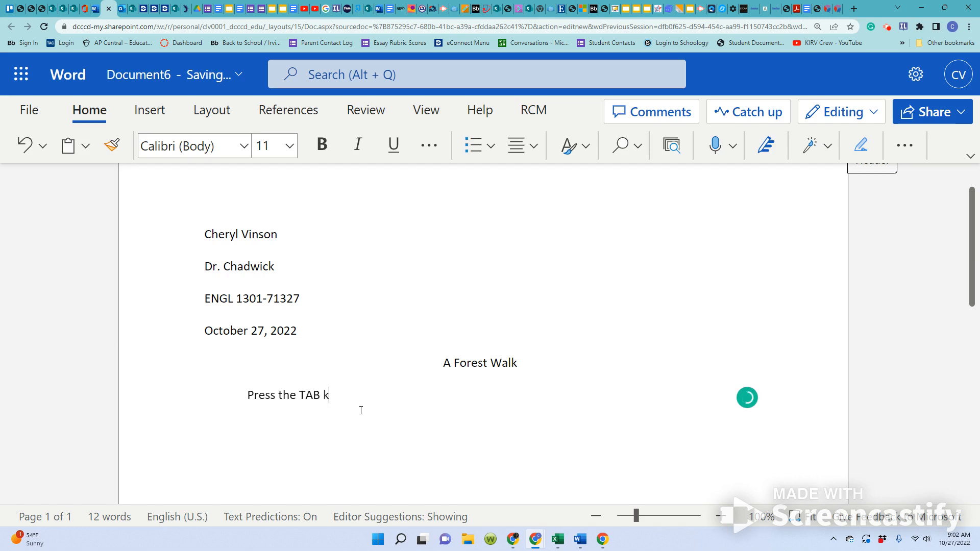
pyautogui.write('ey one time to c')
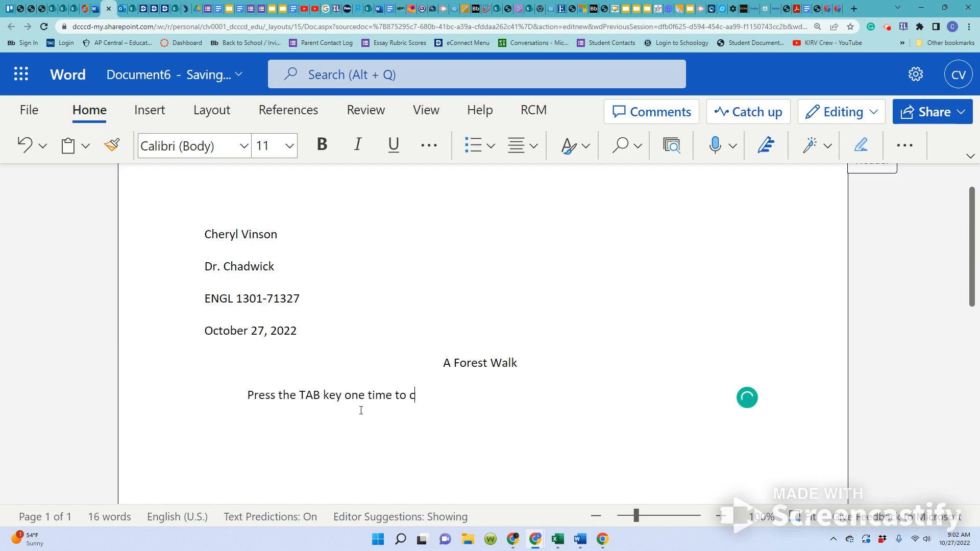
pyautogui.write('reate a paragraph')
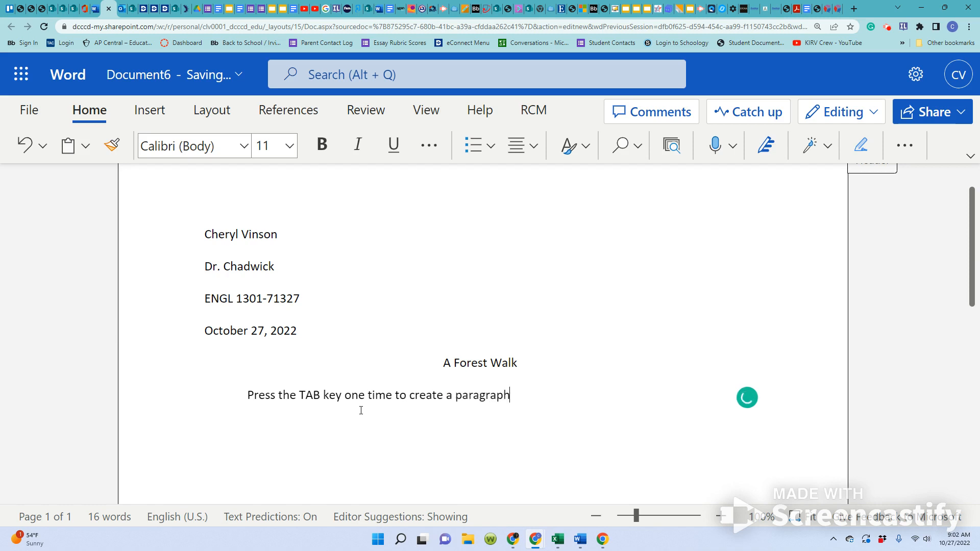
pyautogui.write(' indention')
pyautogui.write(' to begin ')
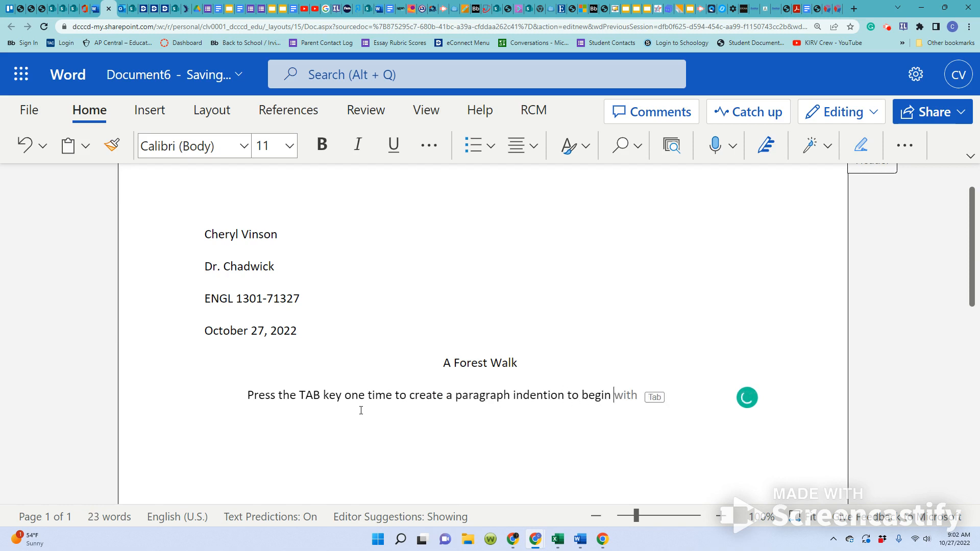
pyautogui.write('the essay.')
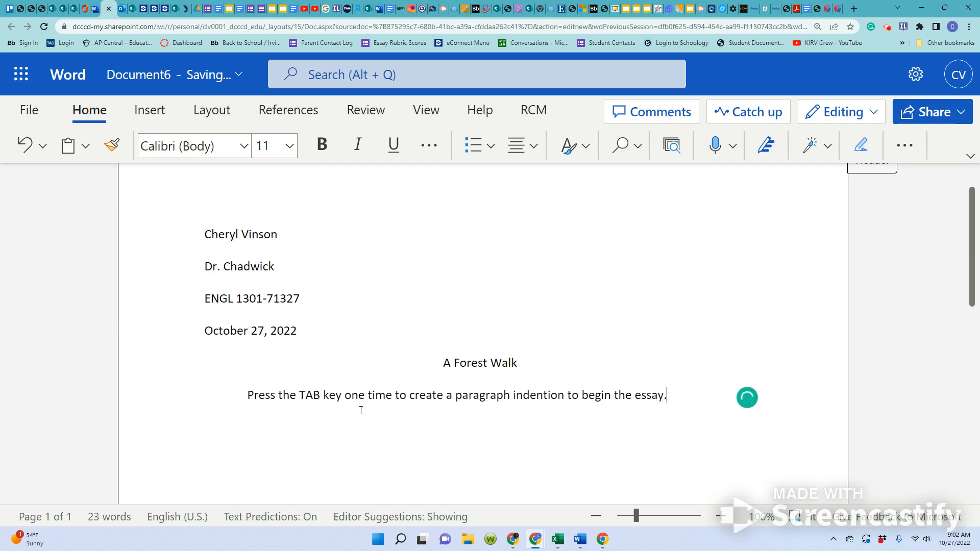
pyautogui.write(' After')
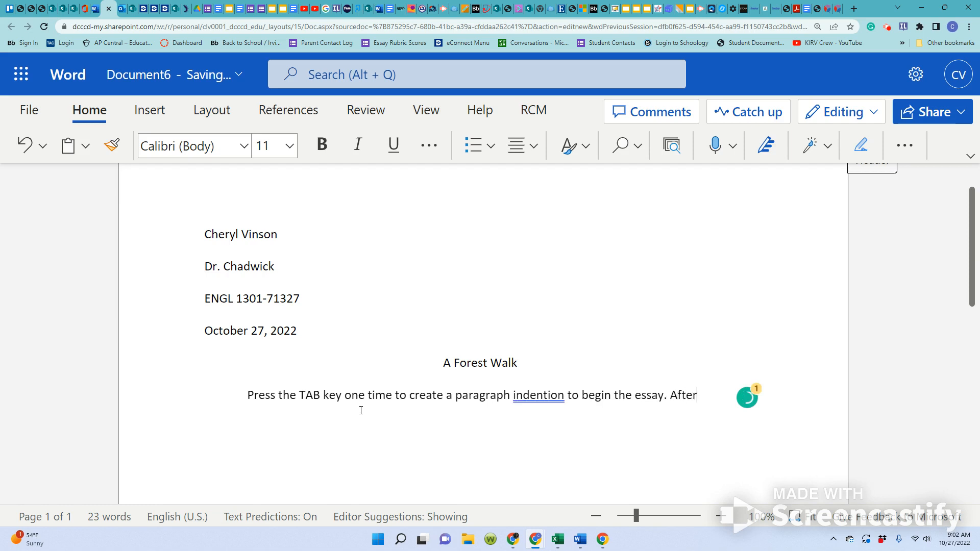
# Start the second sentence with "After" and ignore the grammar suggestion for "indention".
pyautogui.click(540, 396)
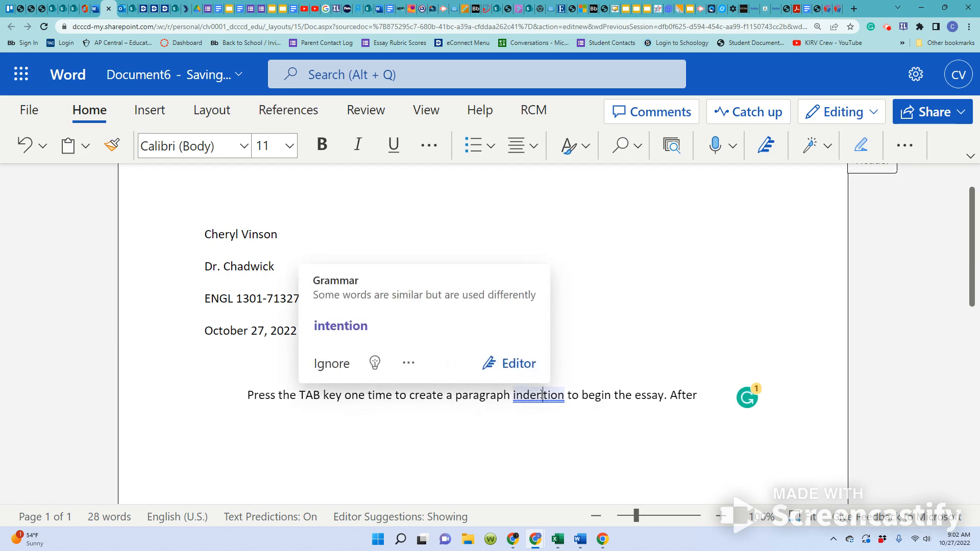
pyautogui.click(331, 364)
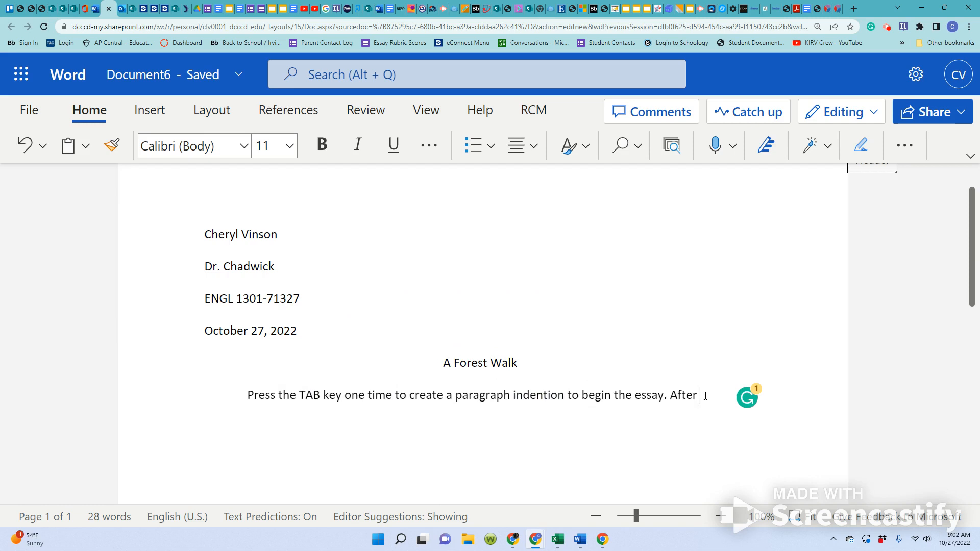
# Continue the second sentence with "finishing each paragraph, simply press the ENTER key one time to move to a new line".
pyautogui.write('finishin')
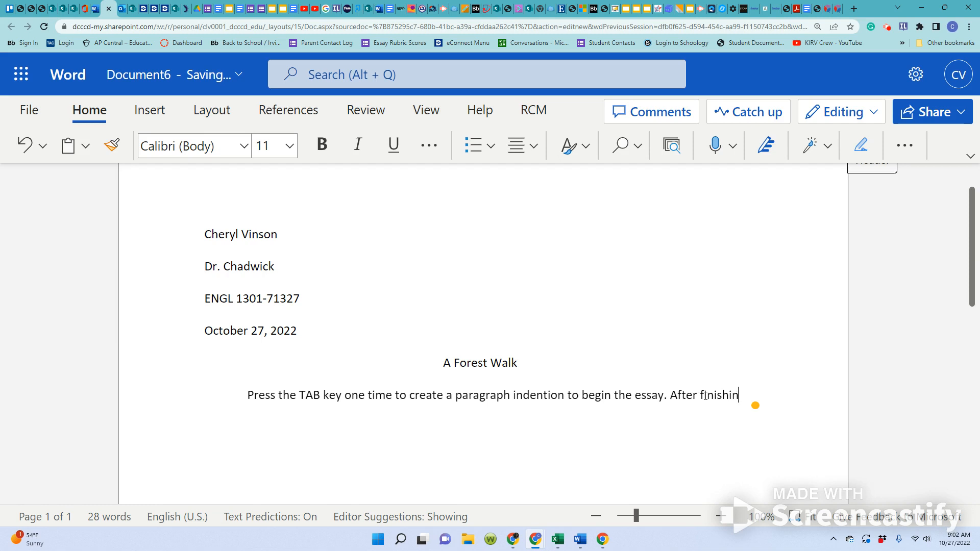
pyautogui.write('g each')
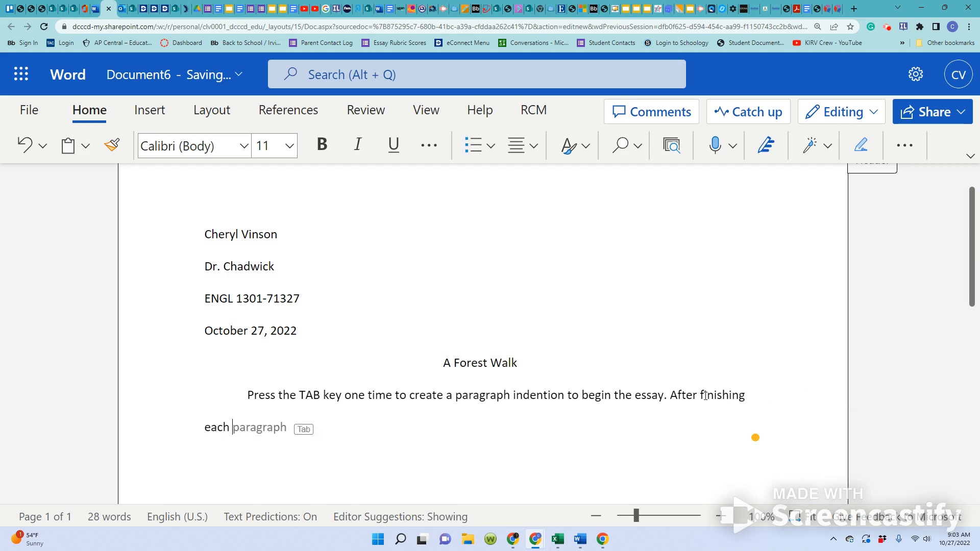
pyautogui.press('Tab')
pyautogui.write(', simply ')
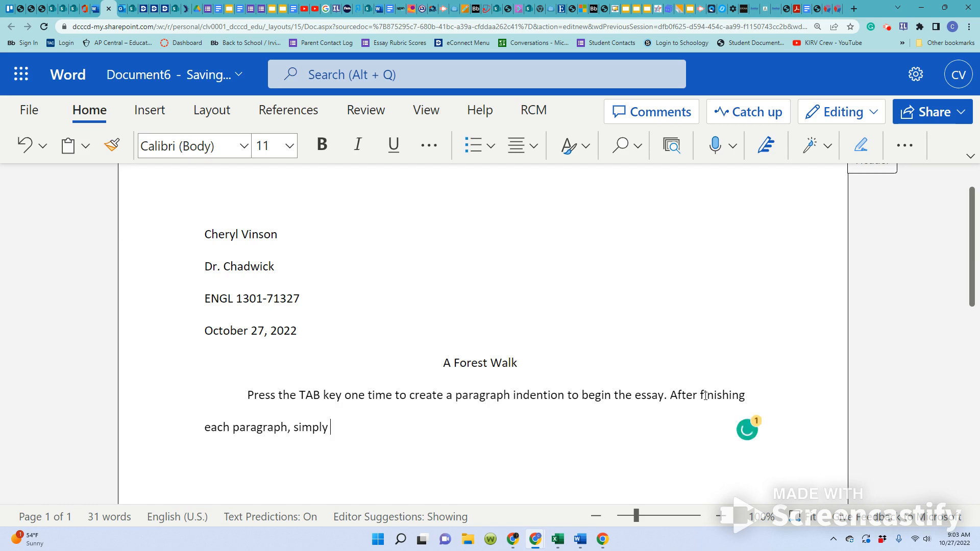
pyautogui.write('press the ENTER key')
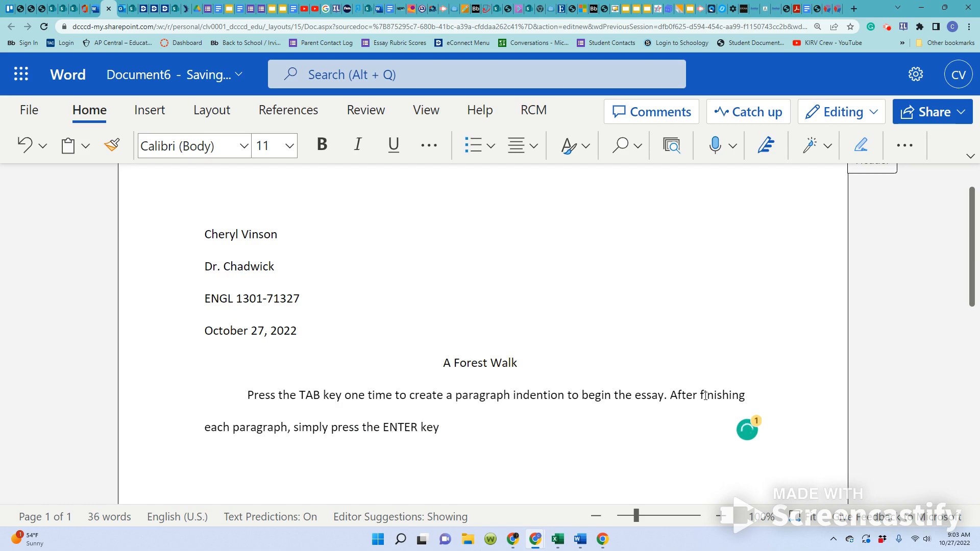
pyautogui.write(' one time to move to a')
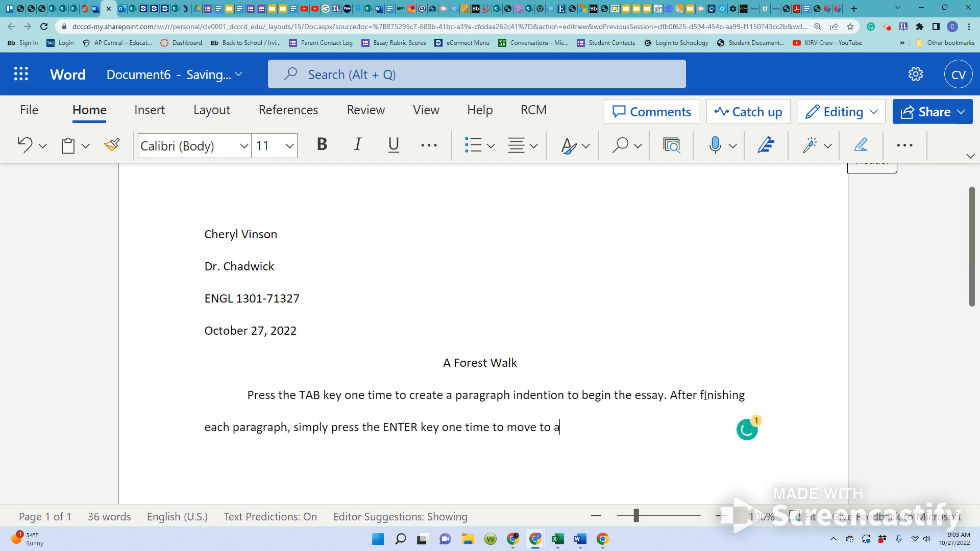
pyautogui.write(' new line and press the ')
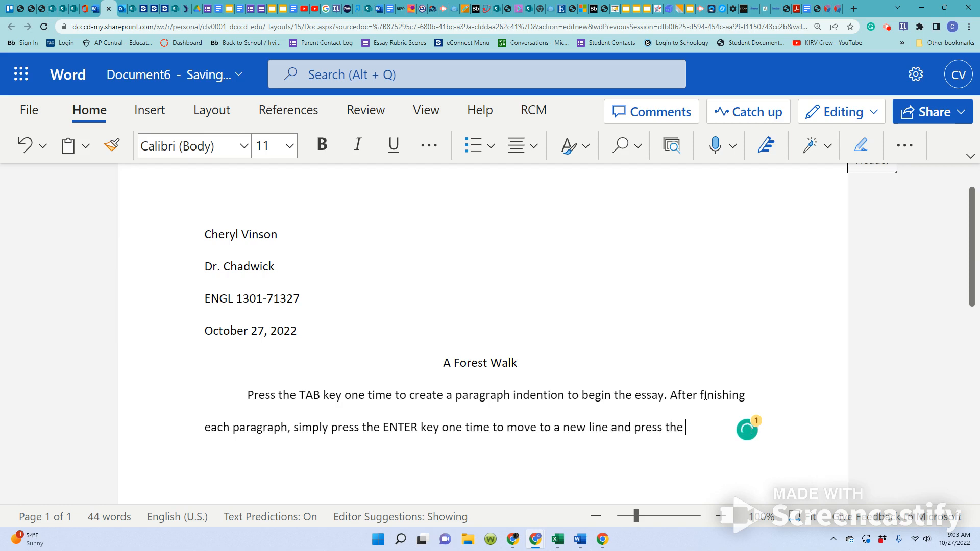
pyautogui.write('TAB key once to ind')
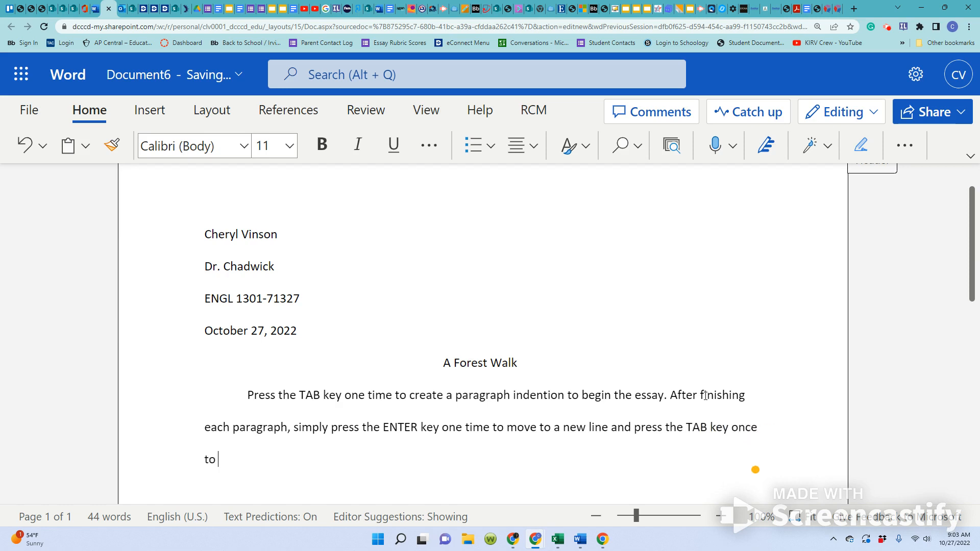
pyautogui.write('ent a')
# Complete the second sentence with "and press the TAB key once to indent a new paragraph.".
pyautogui.write('new paragraph.')
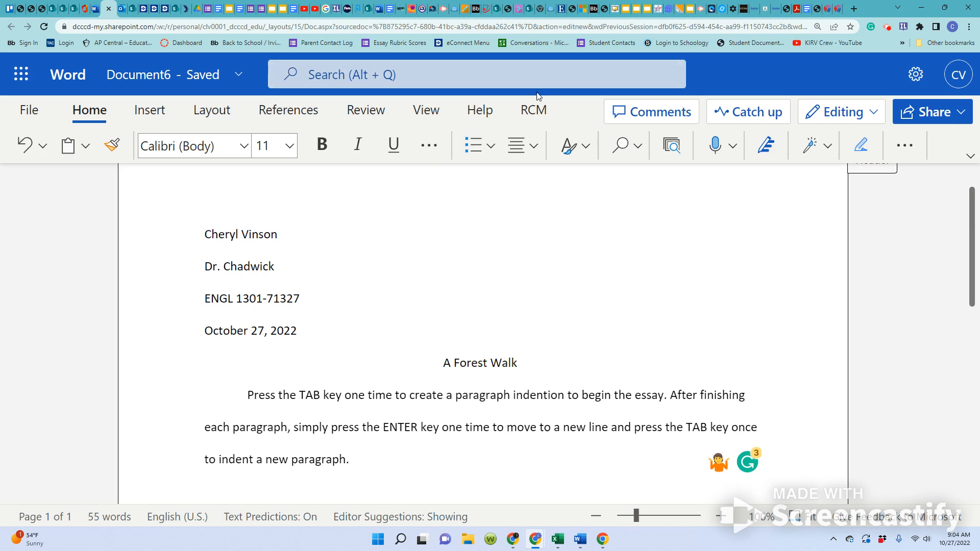
pyautogui.scroll(-1, 440, 311)
pyautogui.scroll(-3, 440, 312)
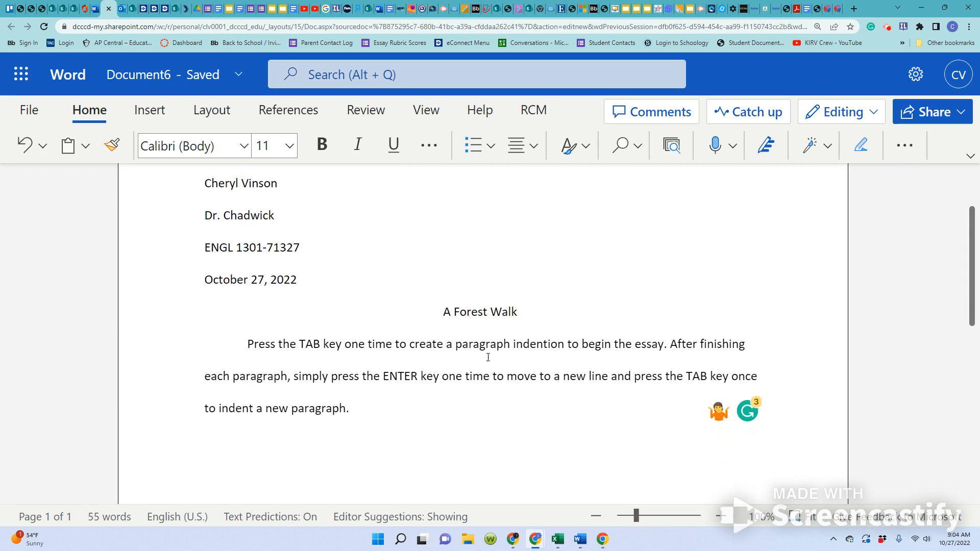
pyautogui.scroll(5, 508, 388)
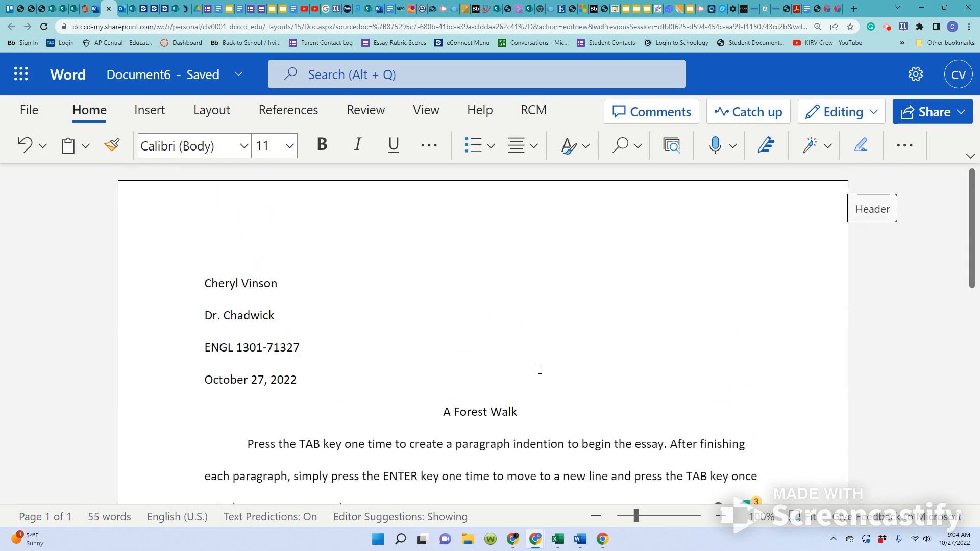
pyautogui.scroll(-2, 540, 369)
pyautogui.scroll(2, 730, 262)
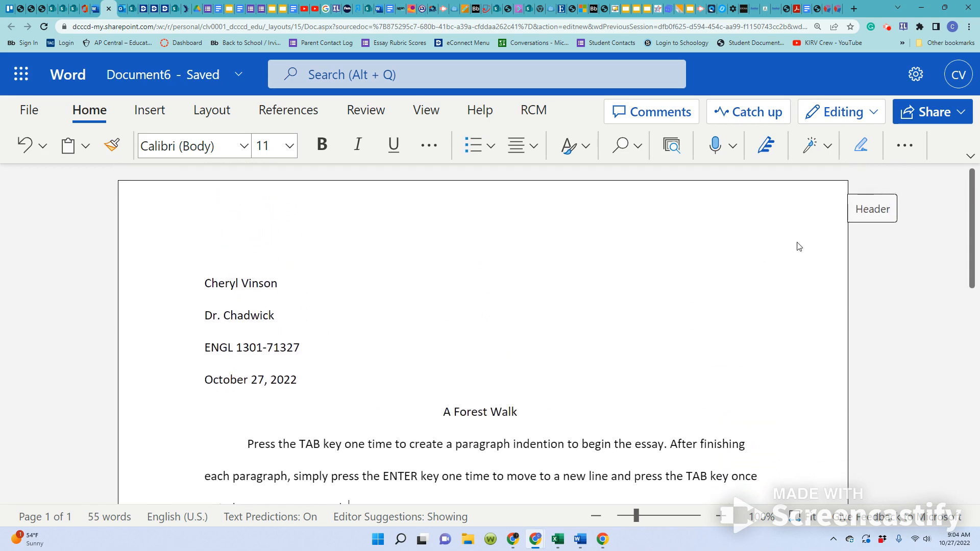